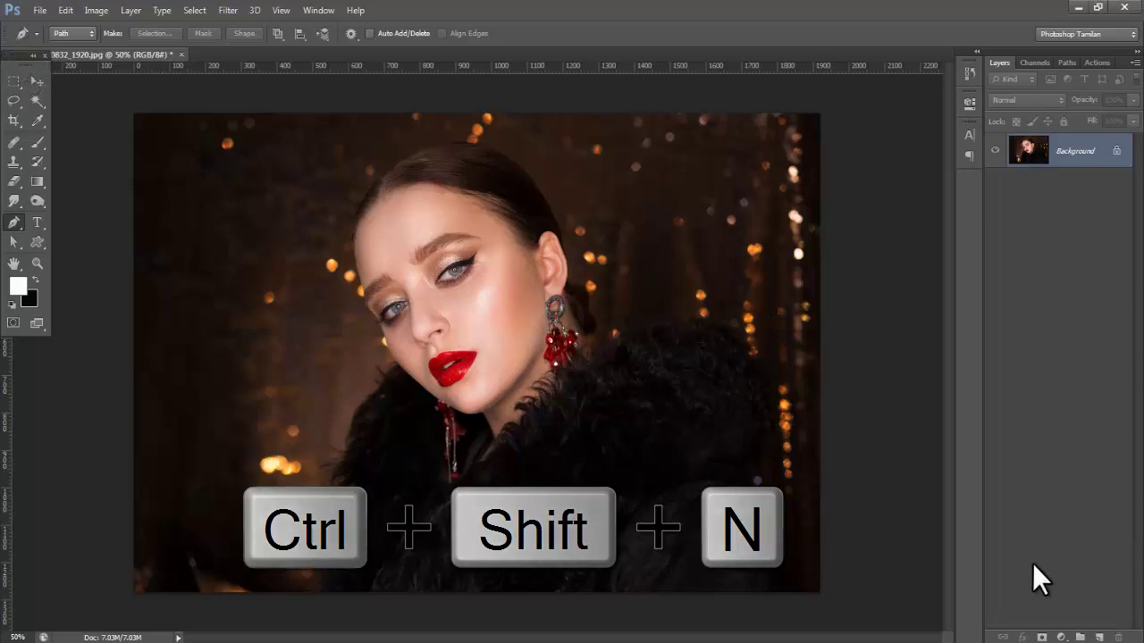
Create a new empty layer for the light streak and choose the standard Pen Tool.
key("ctrl+shift+n")
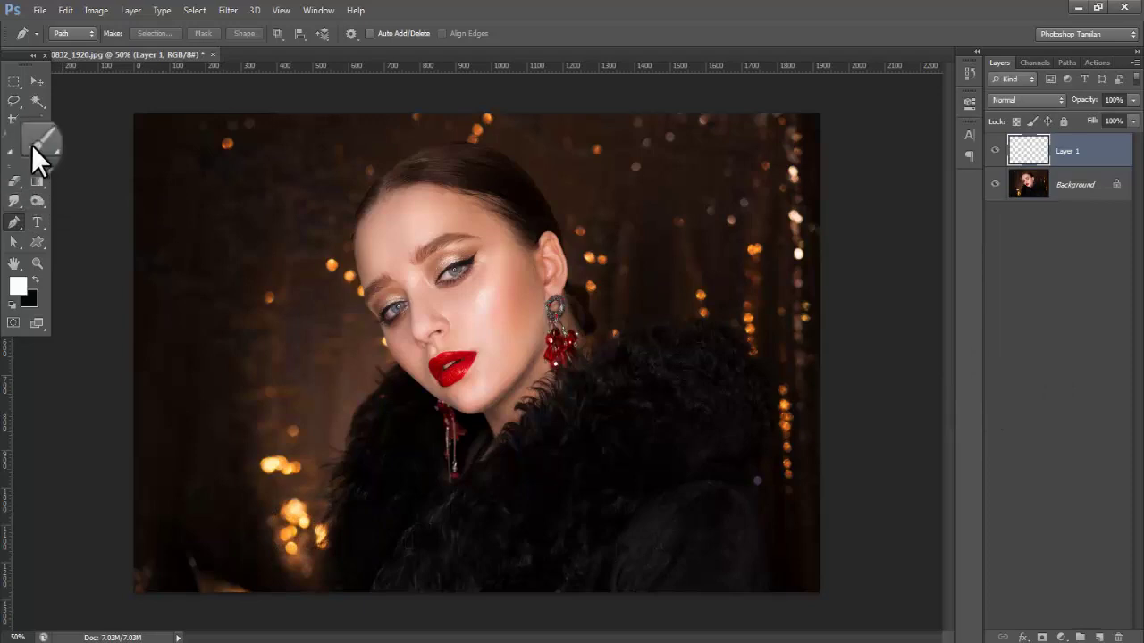
key("p")
right_click(14, 221)
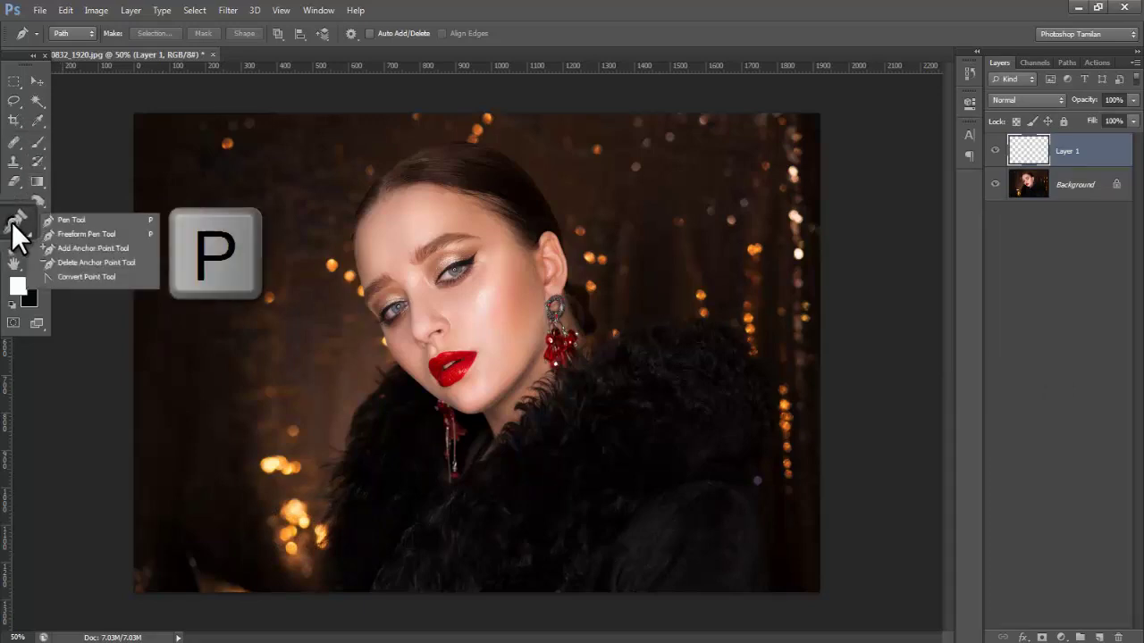
left_click(88, 219)
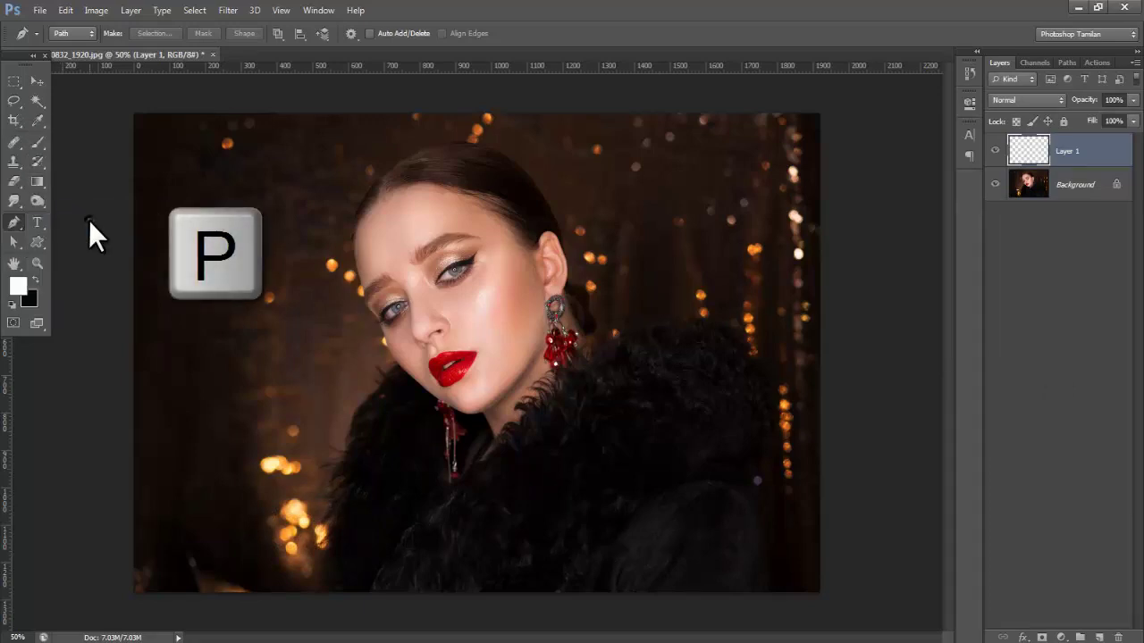
Draw an open spiral path looping around her head, face, shoulders and chest, trailing off the bottom.
left_click(510, 146)
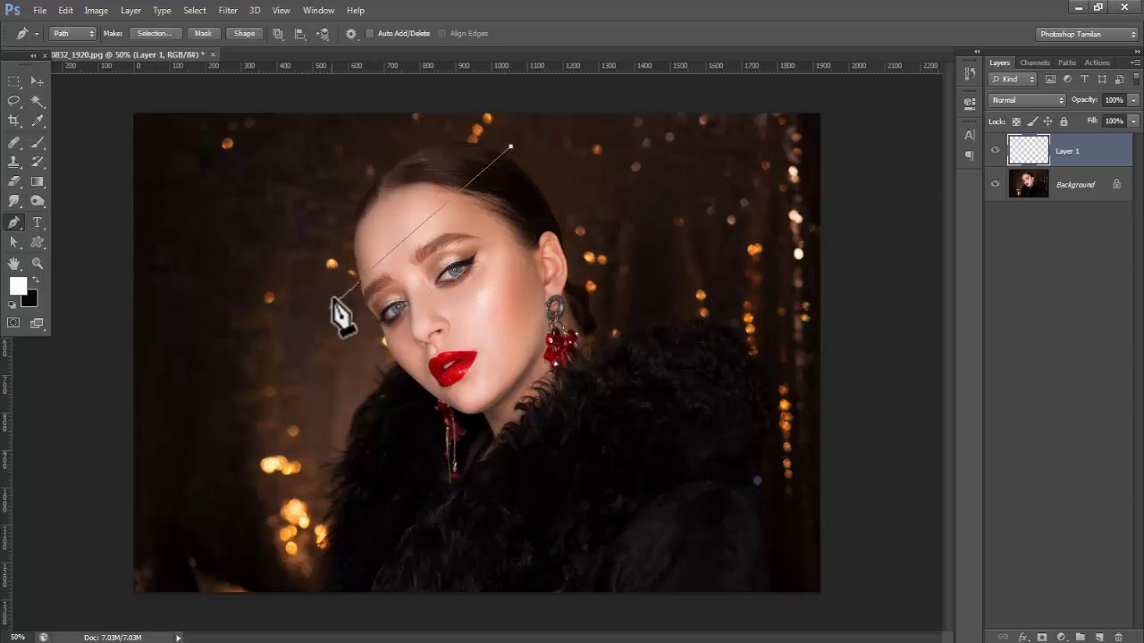
left_click_drag(373, 333, 361, 342)
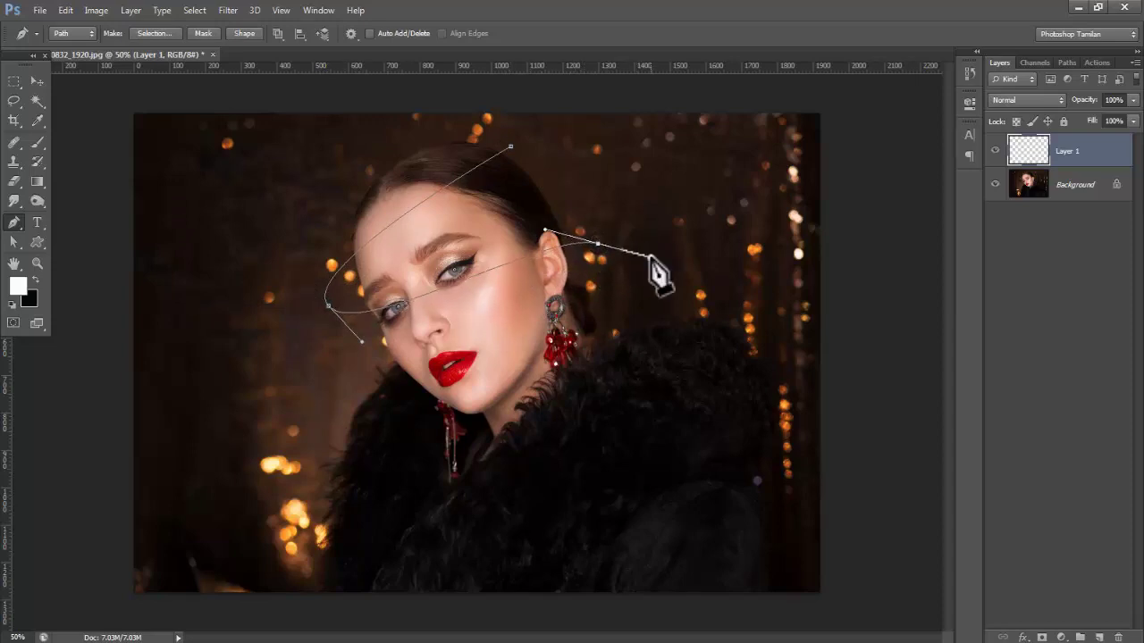
left_click_drag(342, 415, 332, 449)
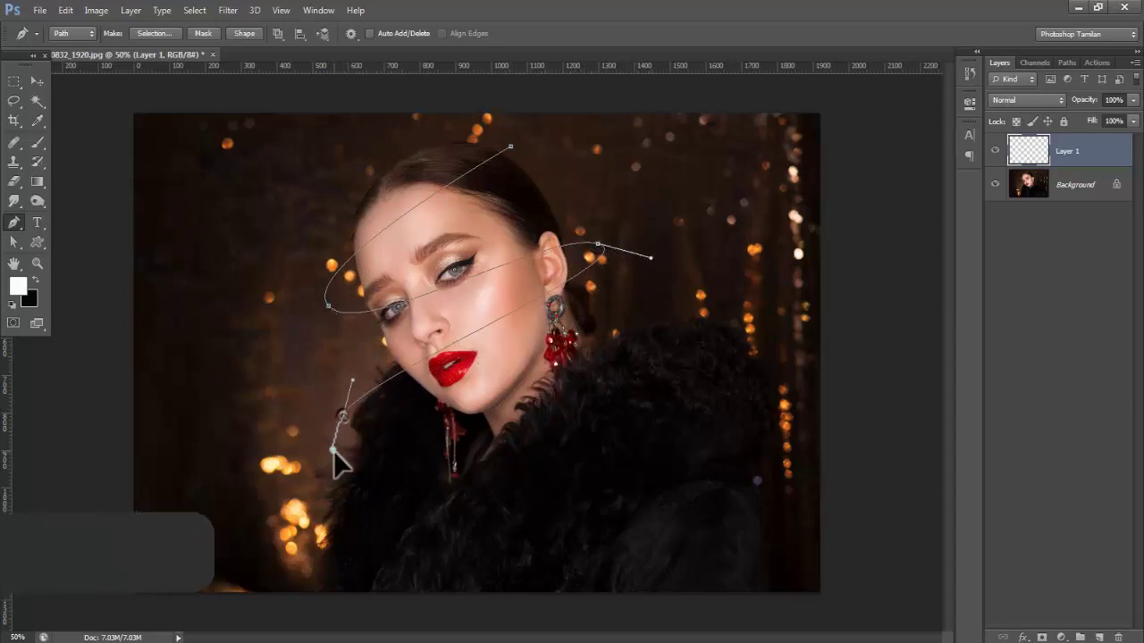
left_click_drag(536, 440, 631, 404)
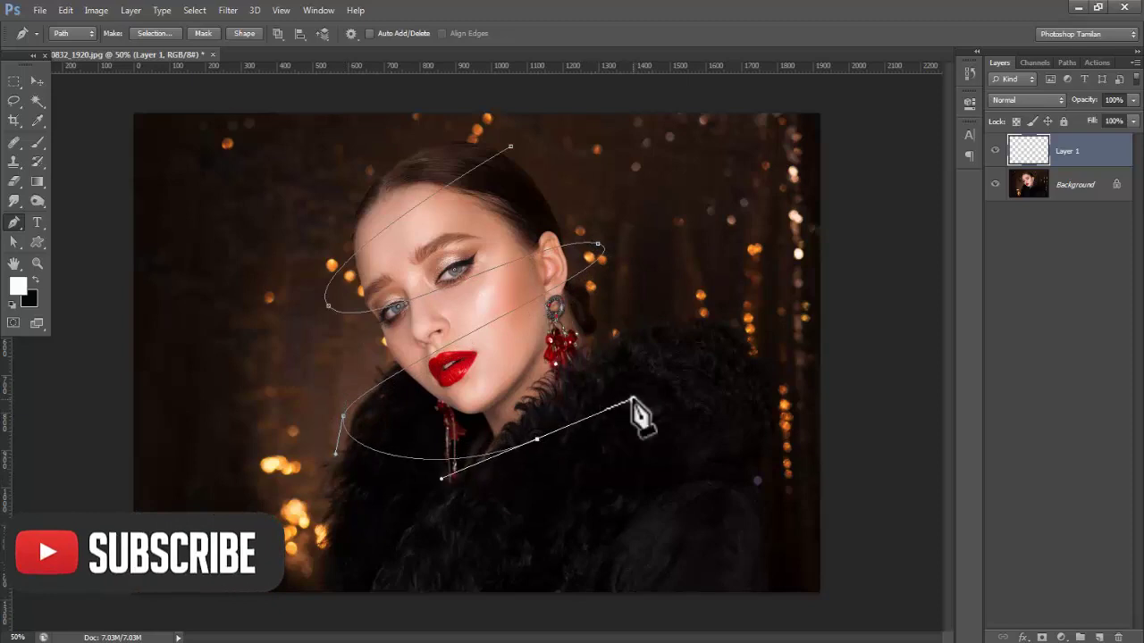
left_click_drag(720, 317, 758, 351)
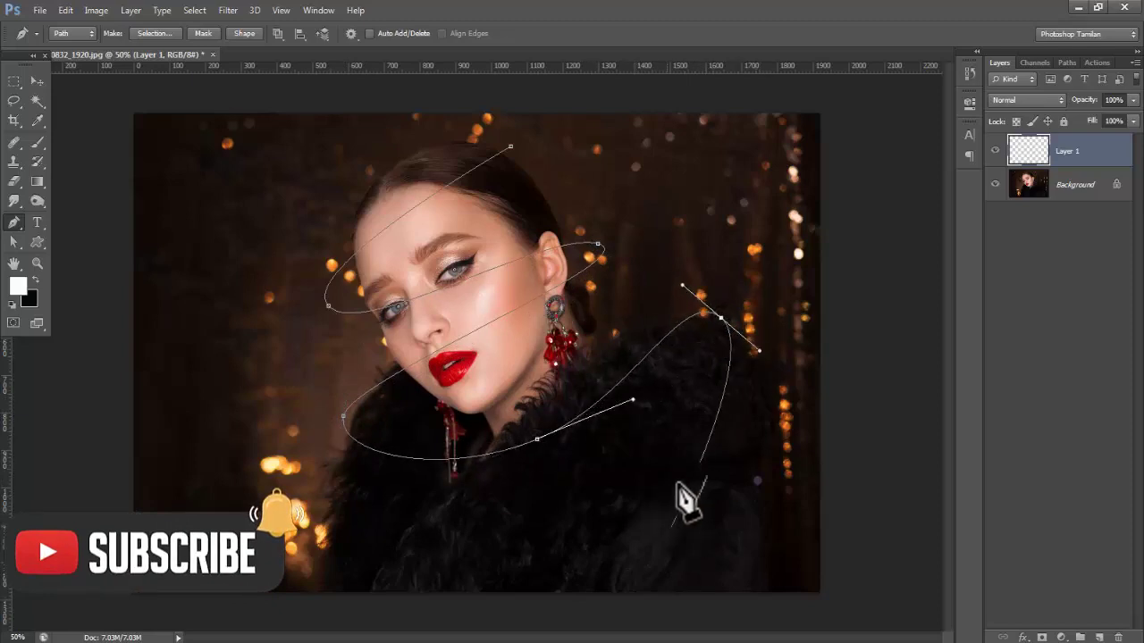
left_click_drag(636, 483, 637, 484)
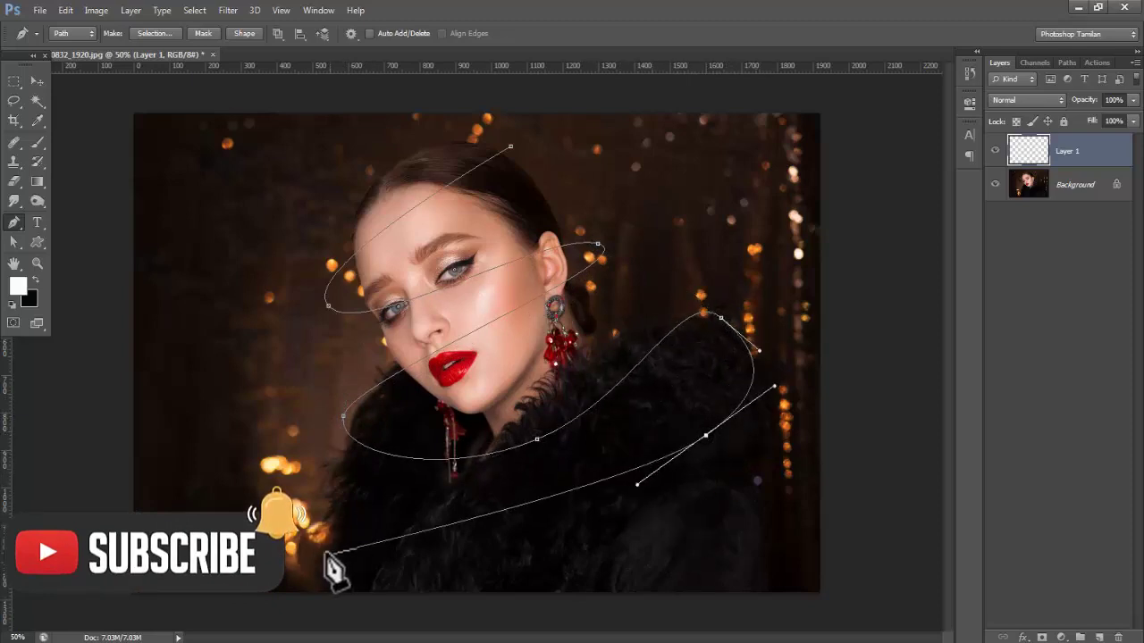
left_click_drag(312, 533, 297, 587)
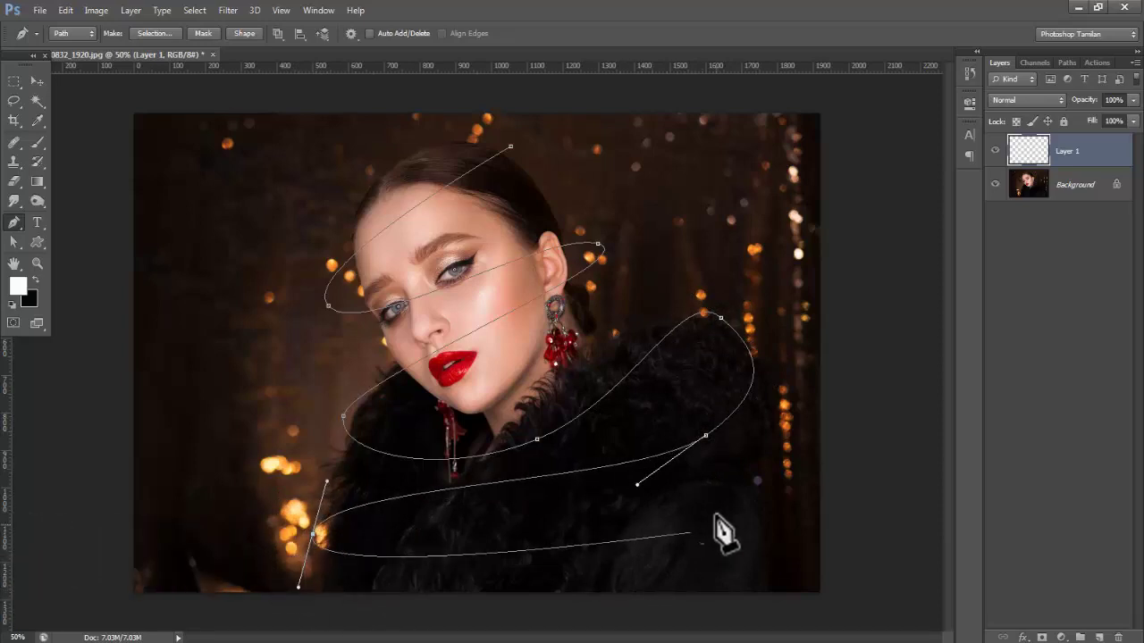
mouse_move(779, 483)
left_mouse_down()
mouse_move(800, 490)
mouse_move(791, 518)
left_mouse_up()
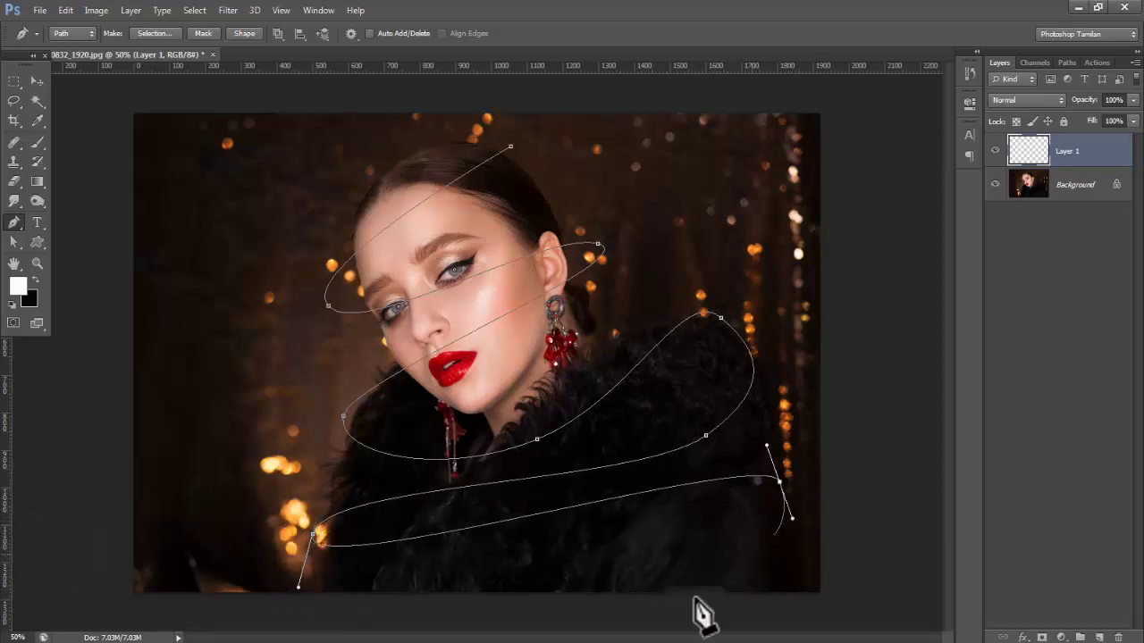
mouse_move(534, 617)
left_mouse_down()
mouse_move(506, 625)
mouse_move(532, 625)
left_mouse_up()
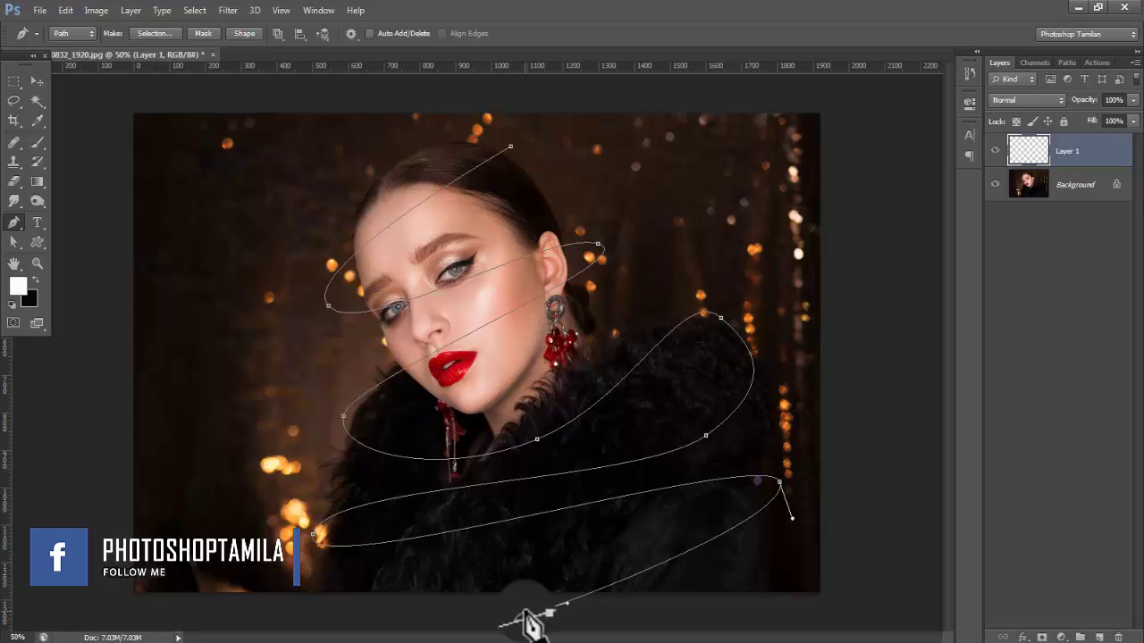
key("Escape")
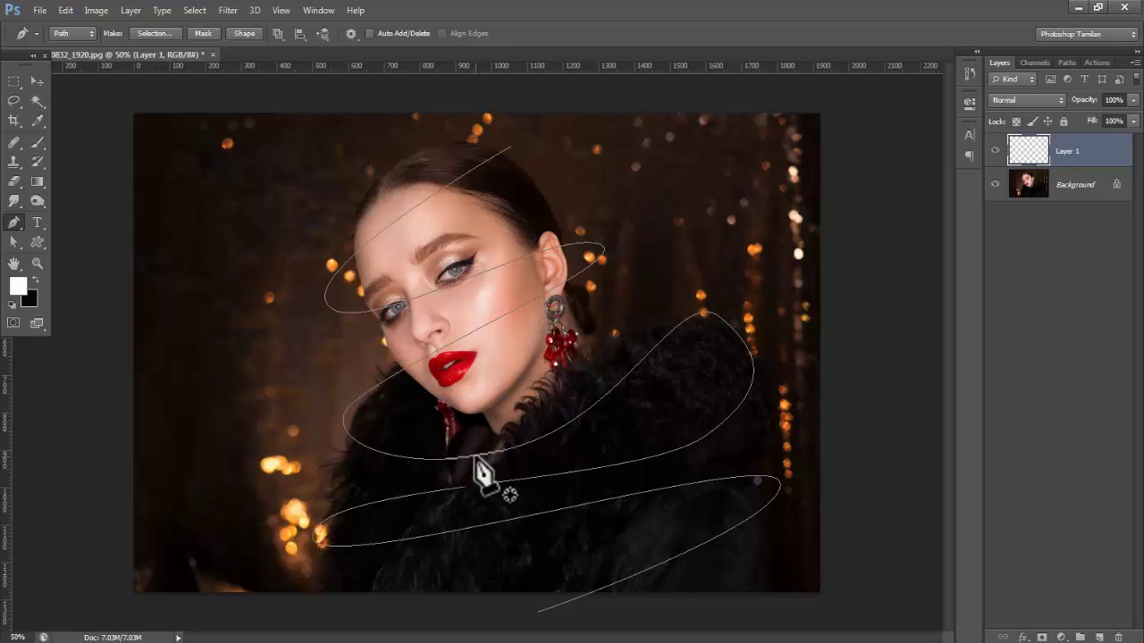
Stroke the path with the Brush tool and Simulate Pressure enabled for tapered ends.
right_click(475, 461)
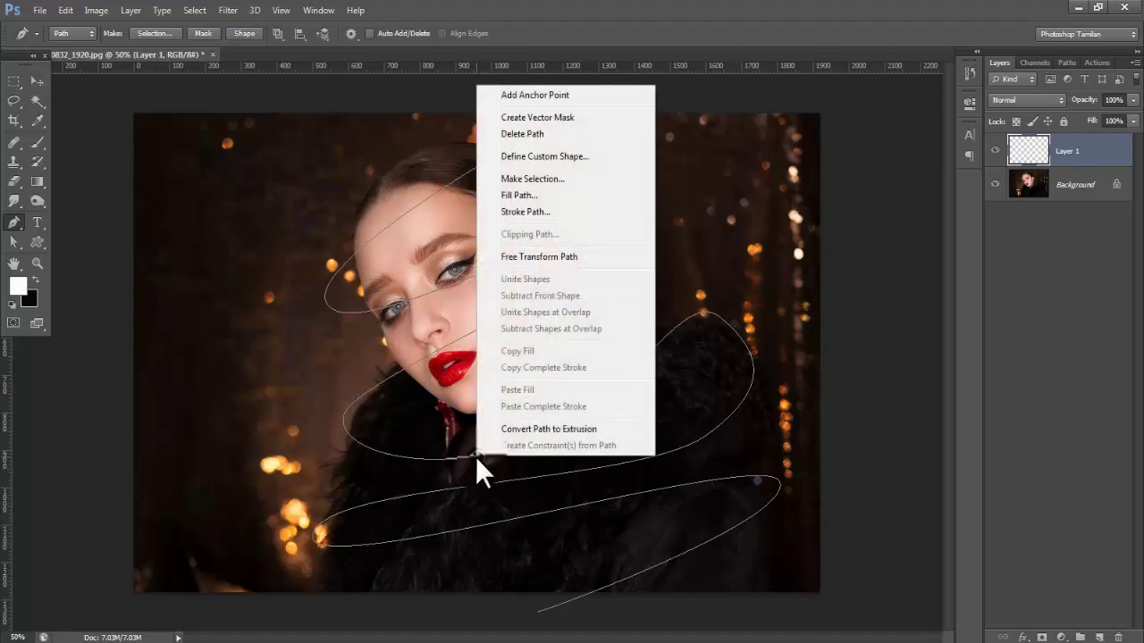
left_click(546, 210)
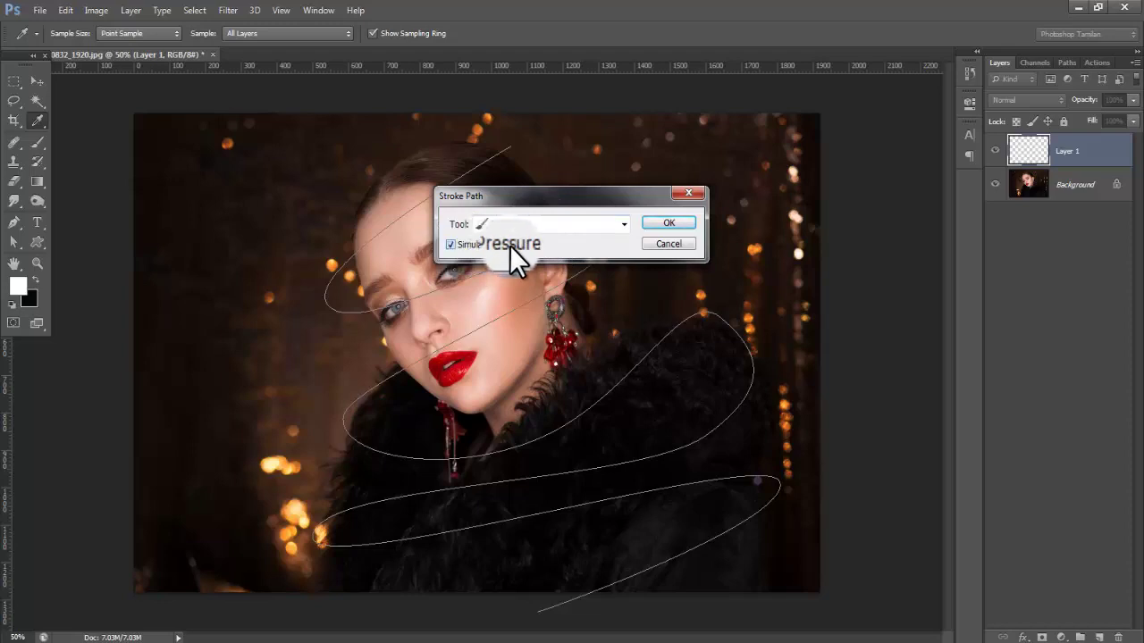
left_click(449, 244)
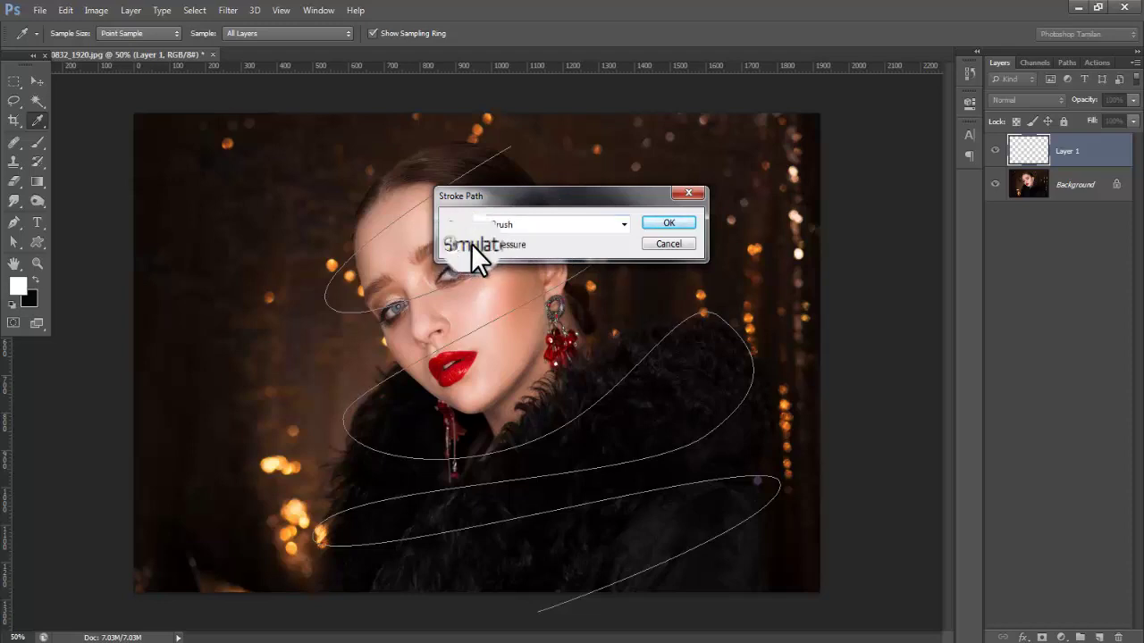
left_click(676, 223)
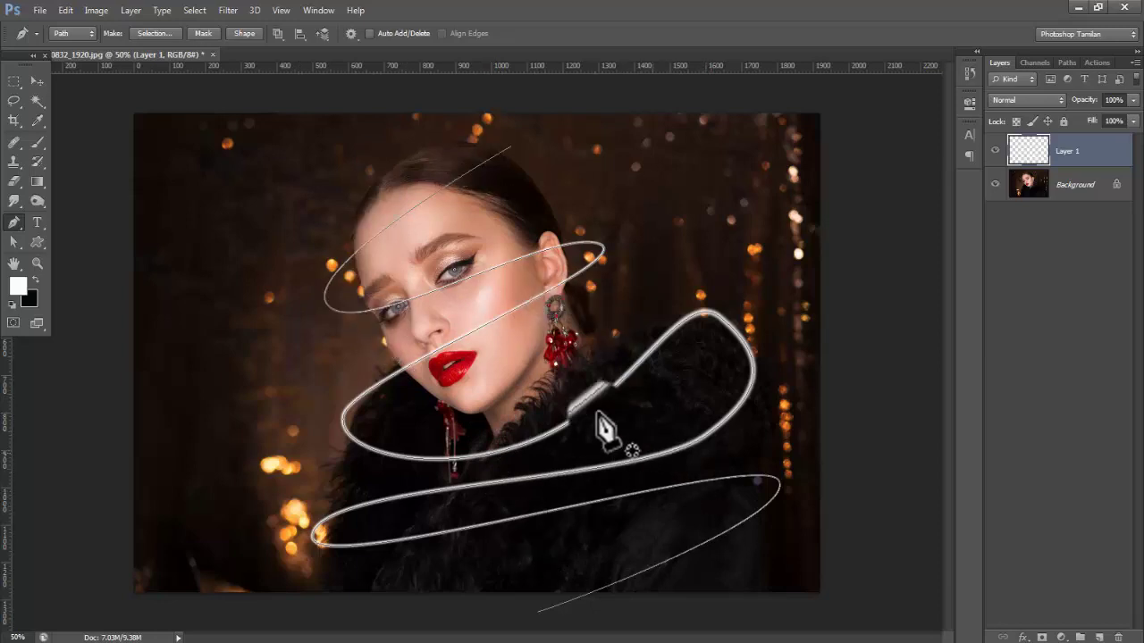
right_click(500, 318)
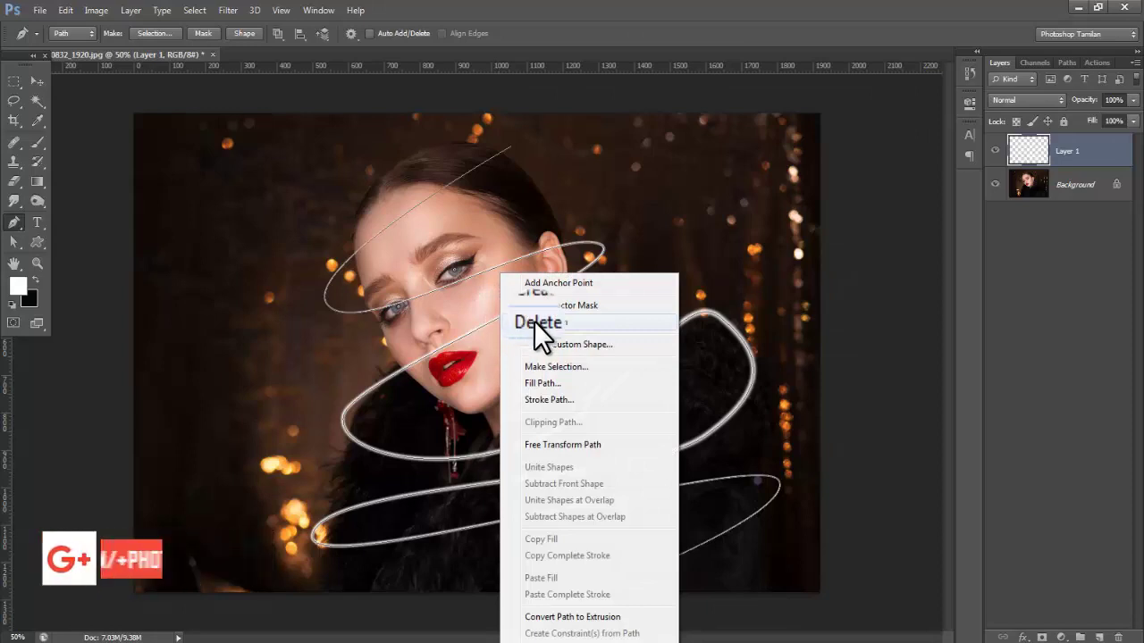
Remove the path outline and add an Outer Glow effect to the stroke layer.
left_click(533, 321)
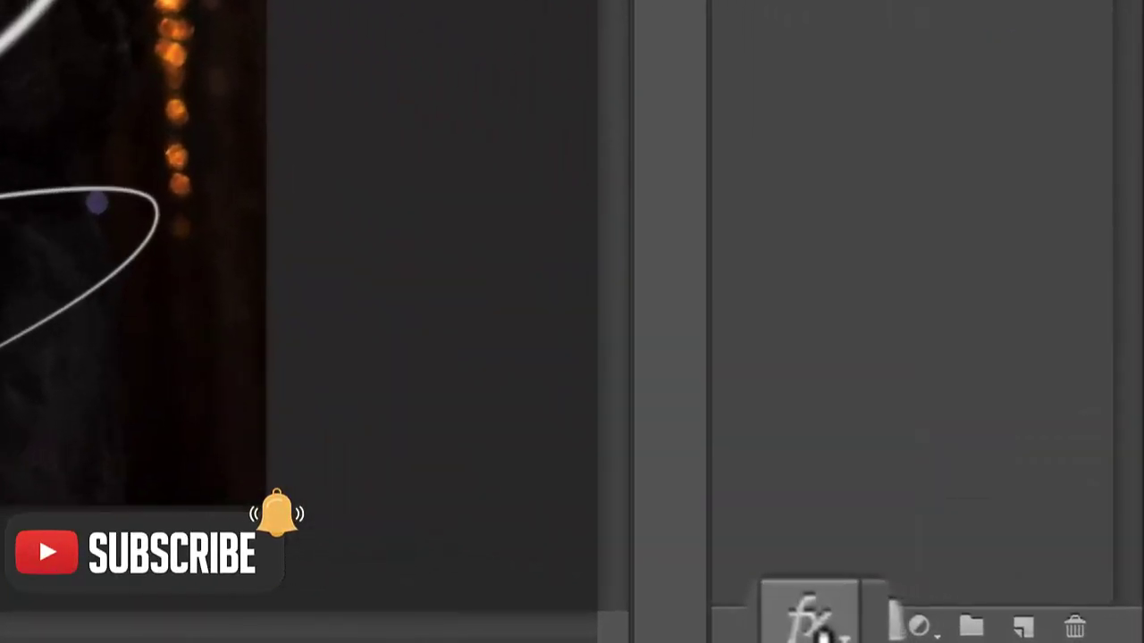
left_click(813, 621)
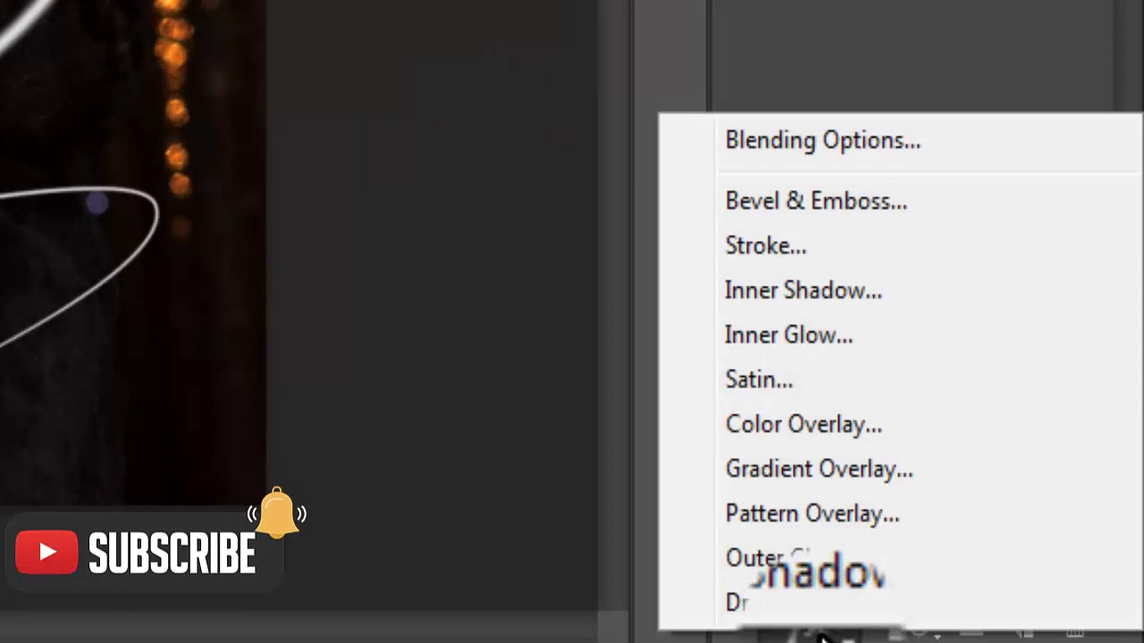
left_click(835, 559)
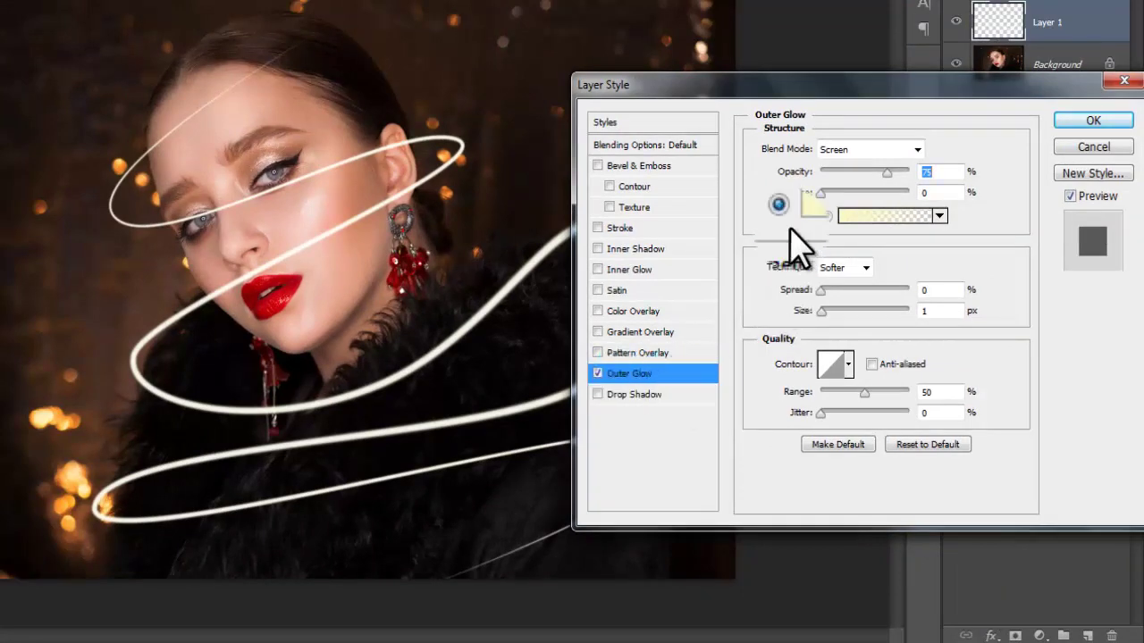
Set the outer glow colour to a bright saturated red (ff0a10).
left_click(804, 228)
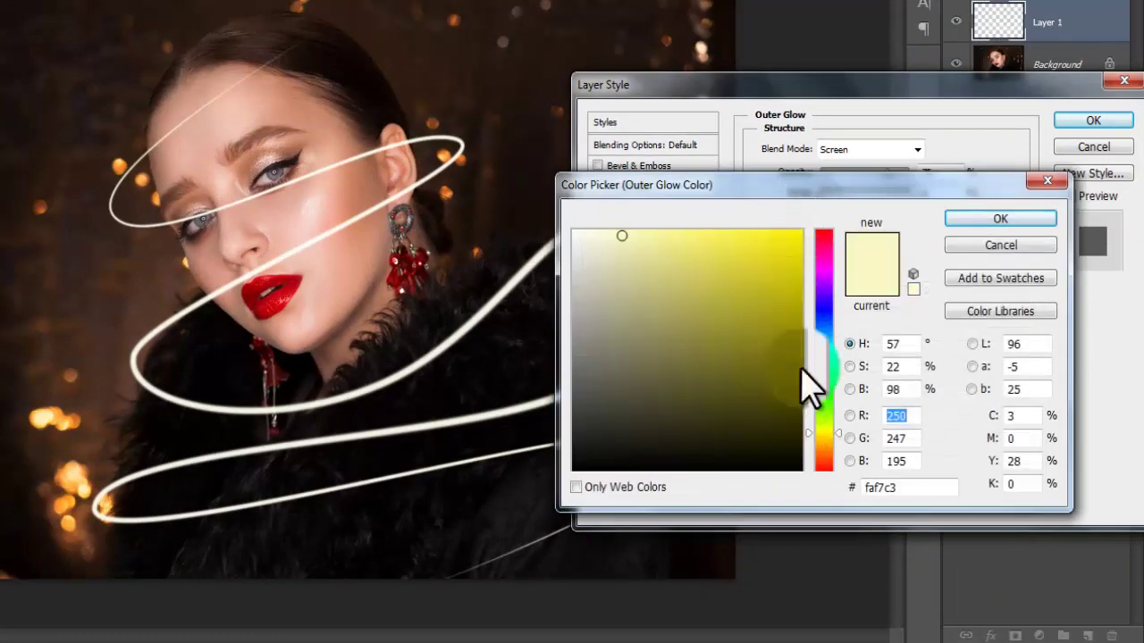
left_click(822, 268)
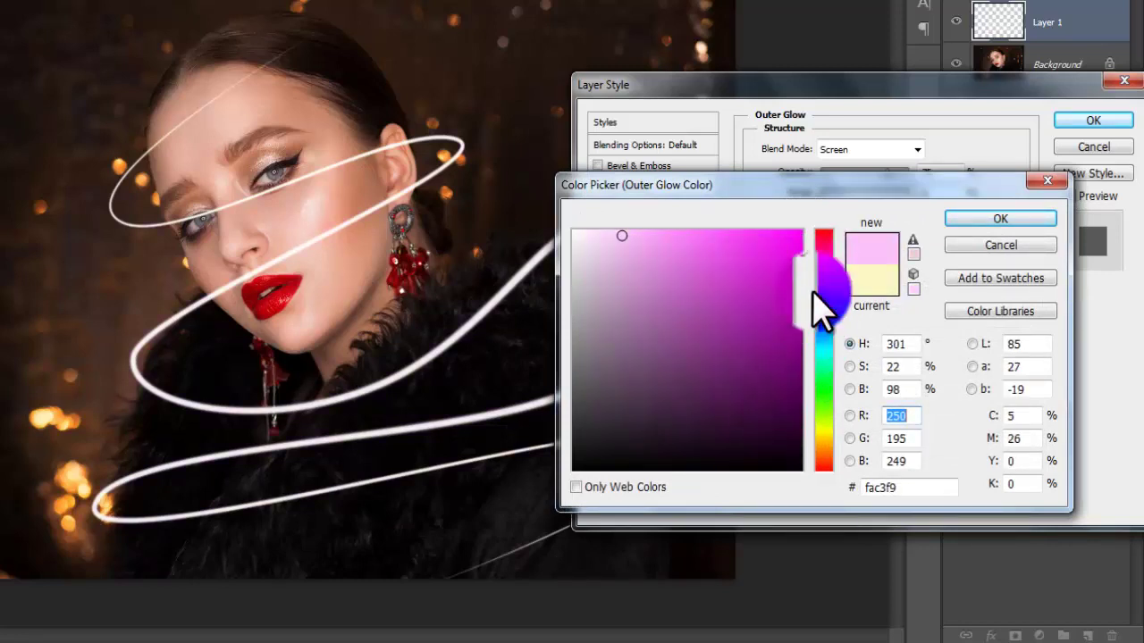
left_click_drag(819, 306, 808, 233)
left_click_drag(759, 259, 804, 234)
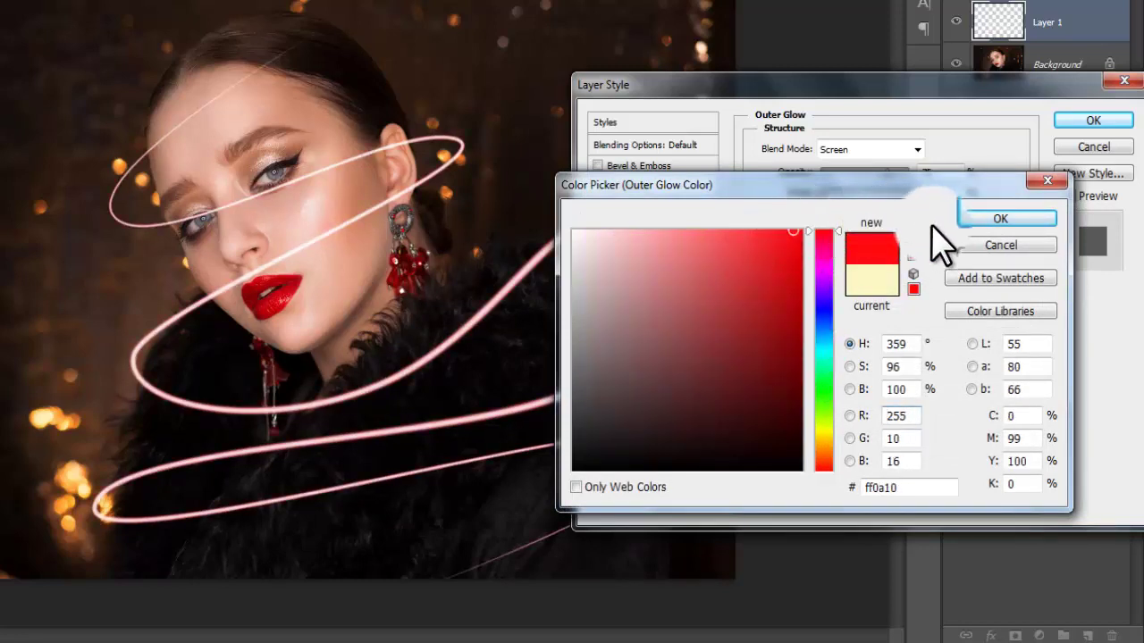
left_click(981, 234)
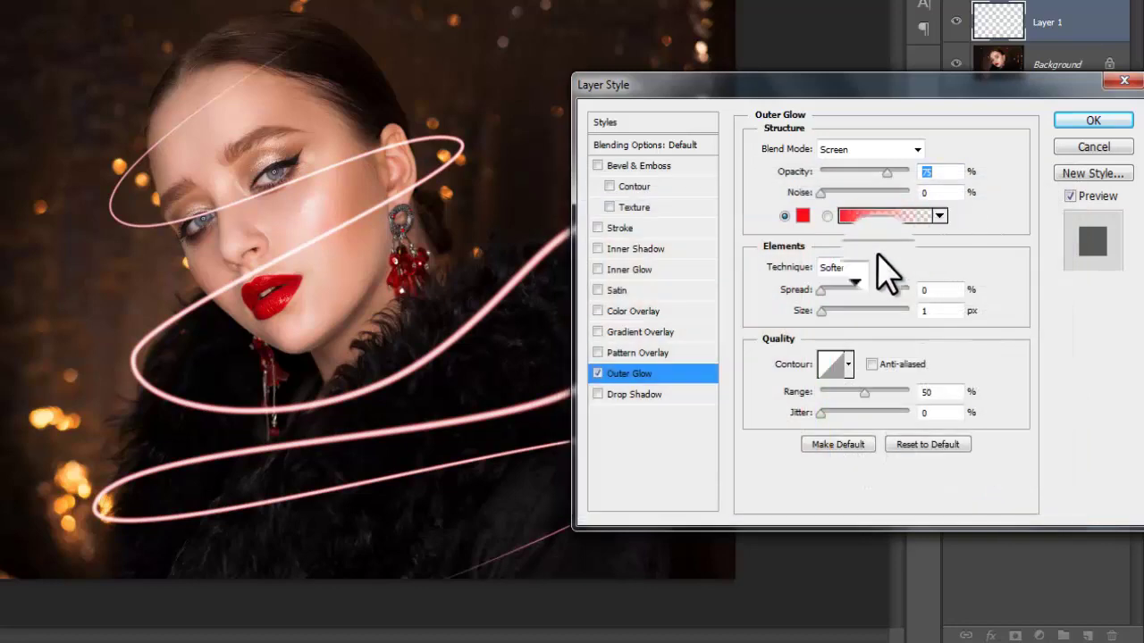
Set the outer glow spread to 7% and apply a rounded contour preset.
left_click_drag(820, 291, 834, 317)
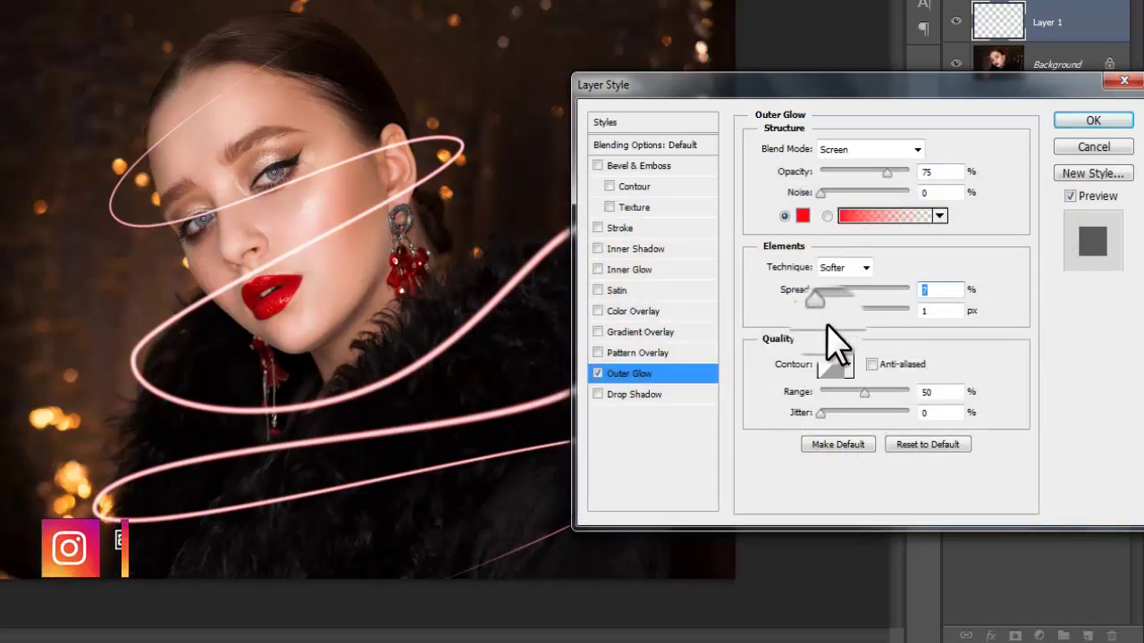
left_click(830, 364)
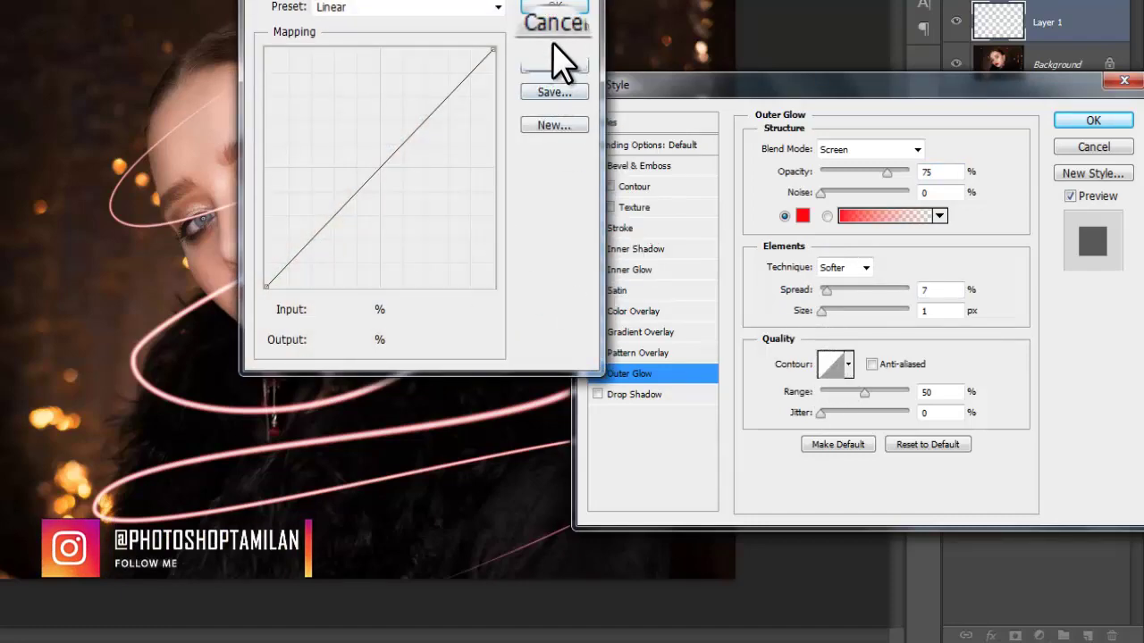
left_click(552, 9)
left_click(847, 364)
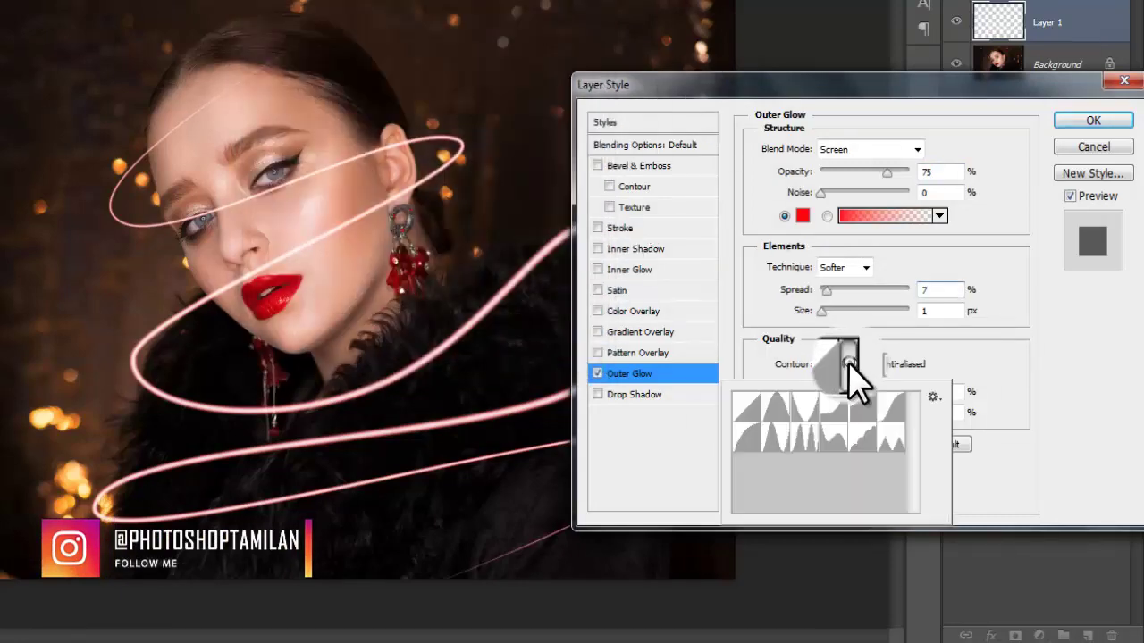
left_click_drag(746, 438, 755, 455)
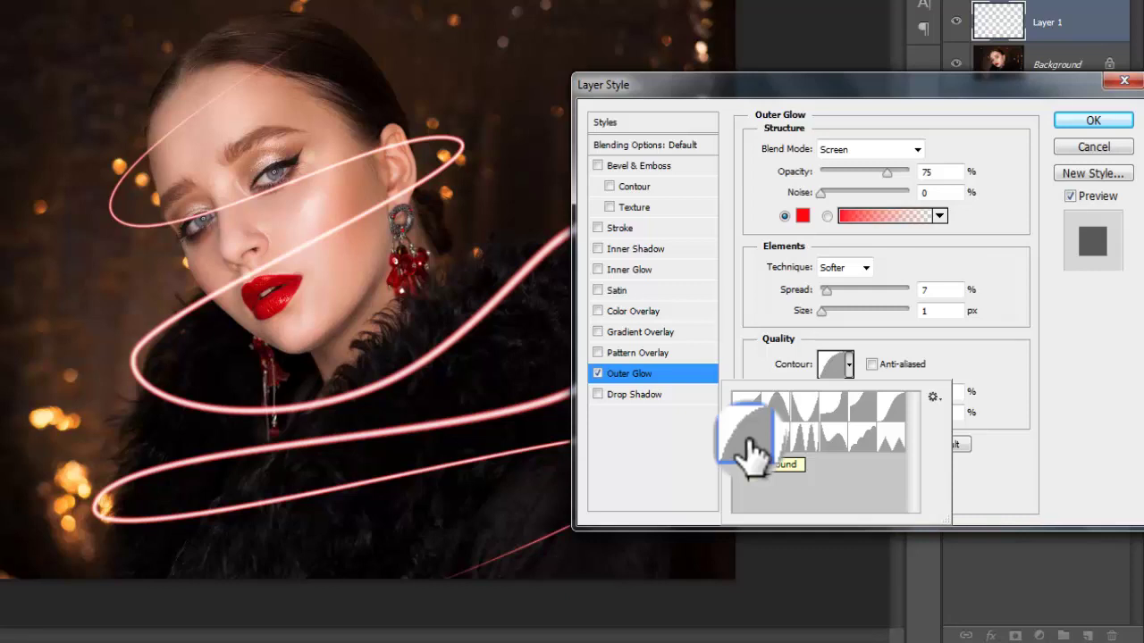
left_click(1007, 248)
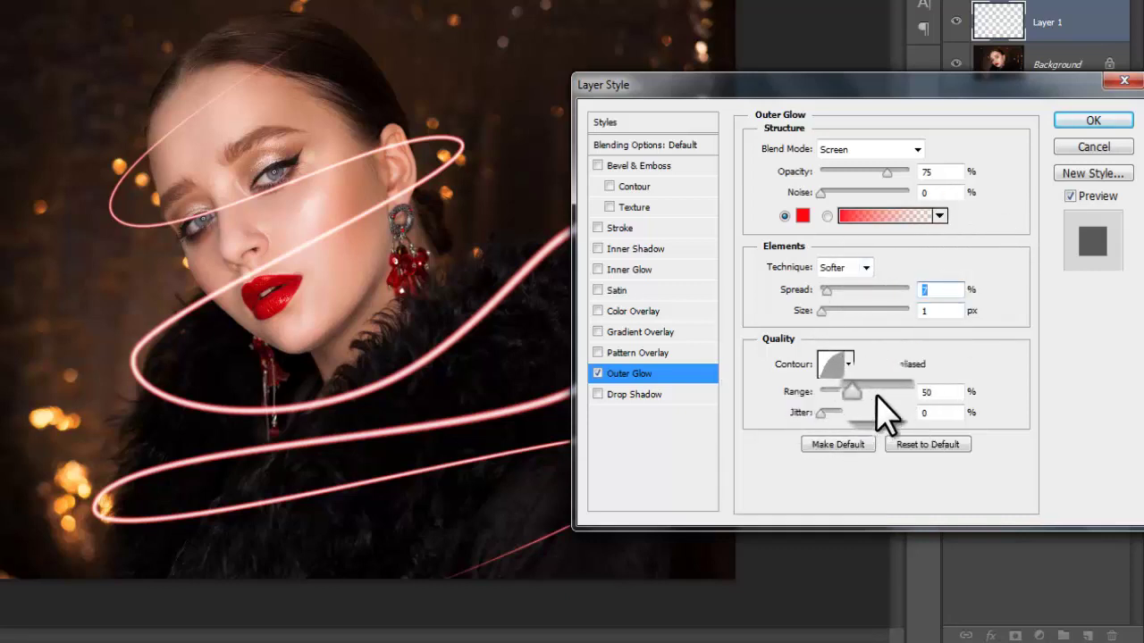
Apply the red outer glow and add an Inner Glow effect to the neon layer.
left_click(1070, 118)
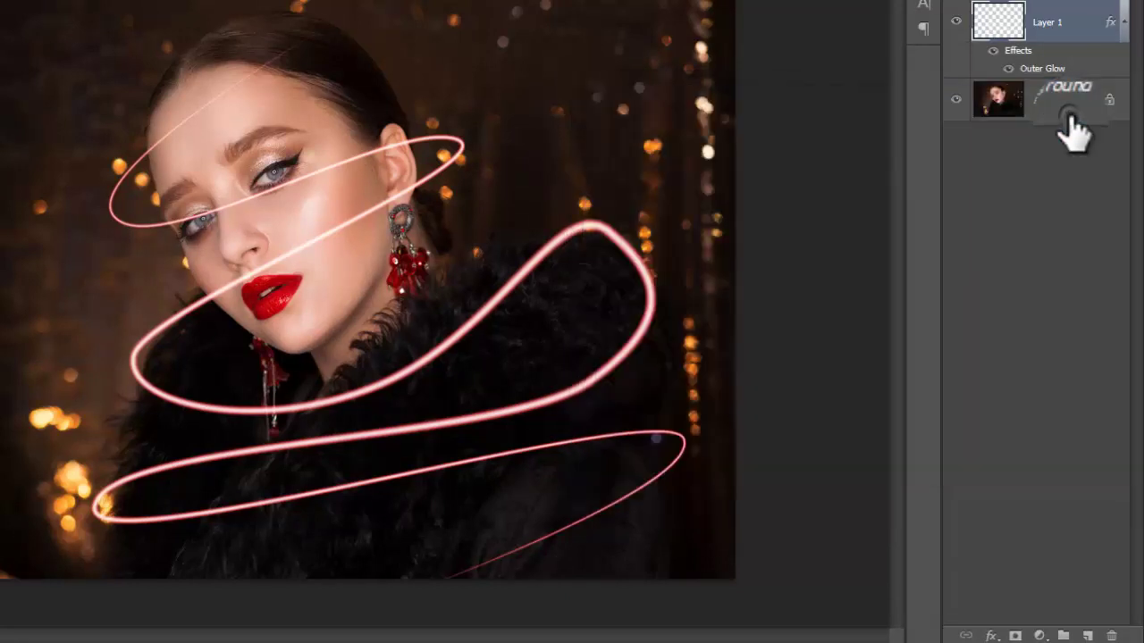
left_click(991, 635)
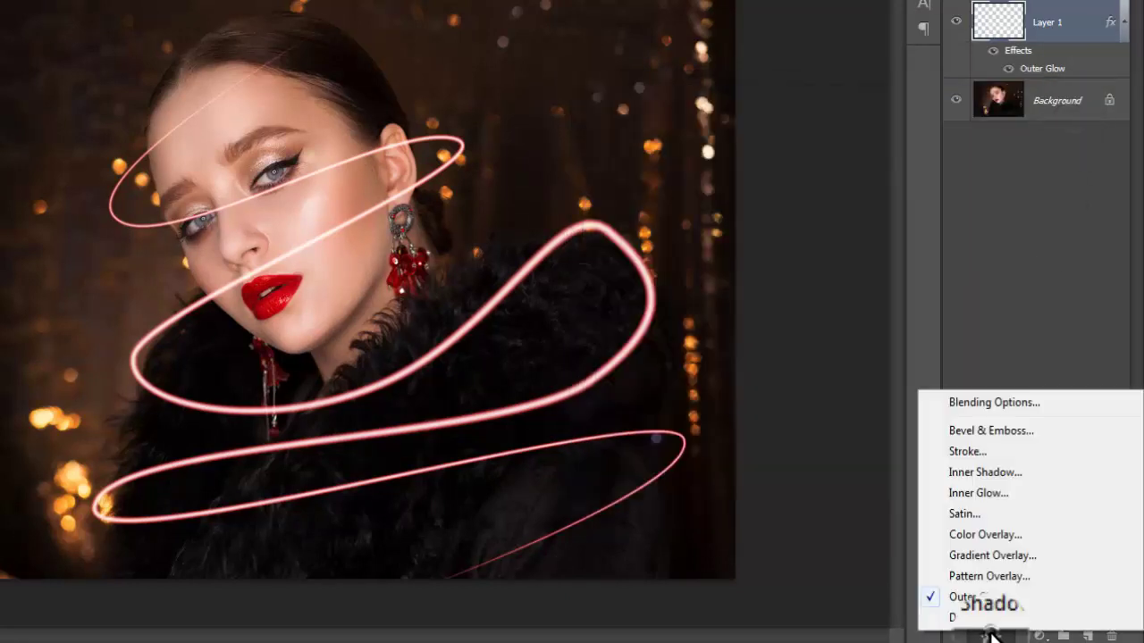
left_click(980, 494)
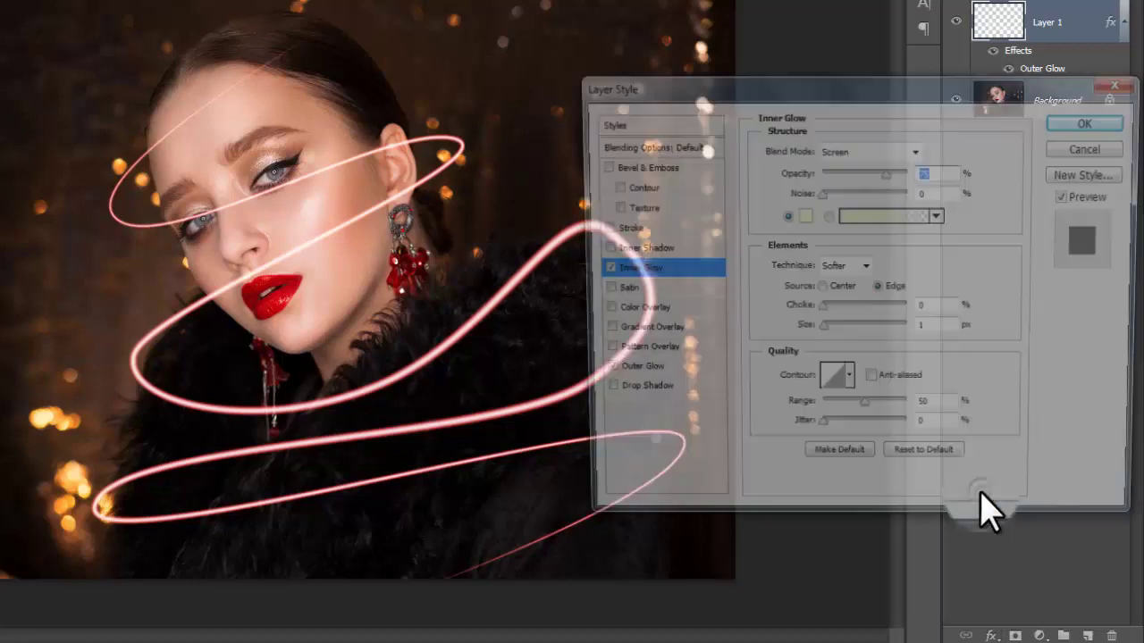
Give the inner glow a bright orange colour (ff6600) with 16 px size and apply it.
left_click(802, 215)
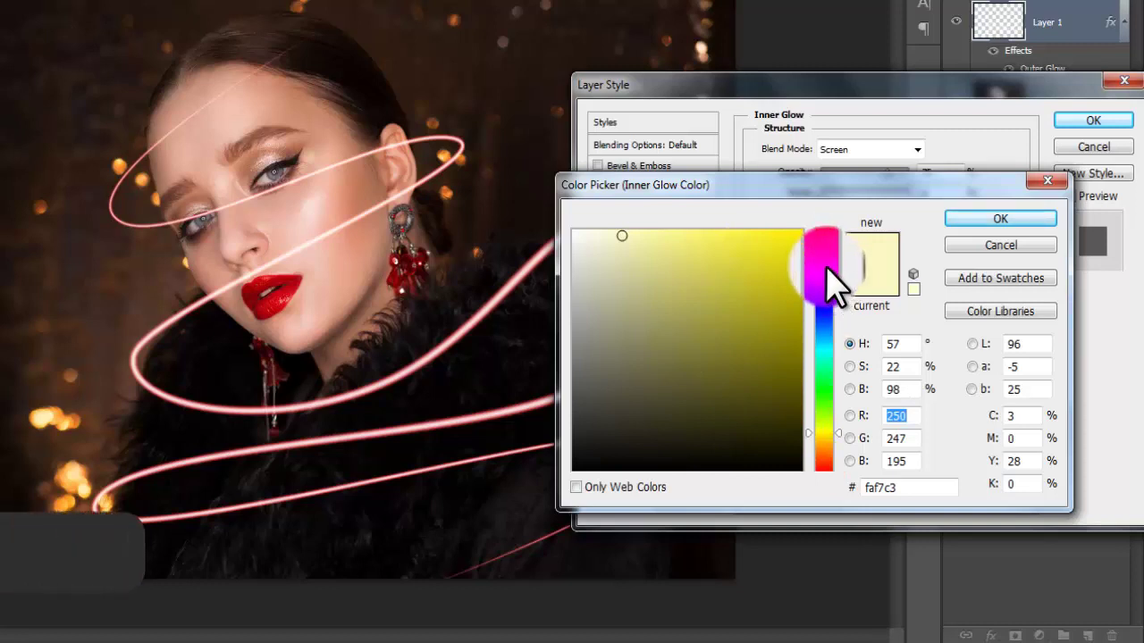
left_click_drag(778, 258, 807, 237)
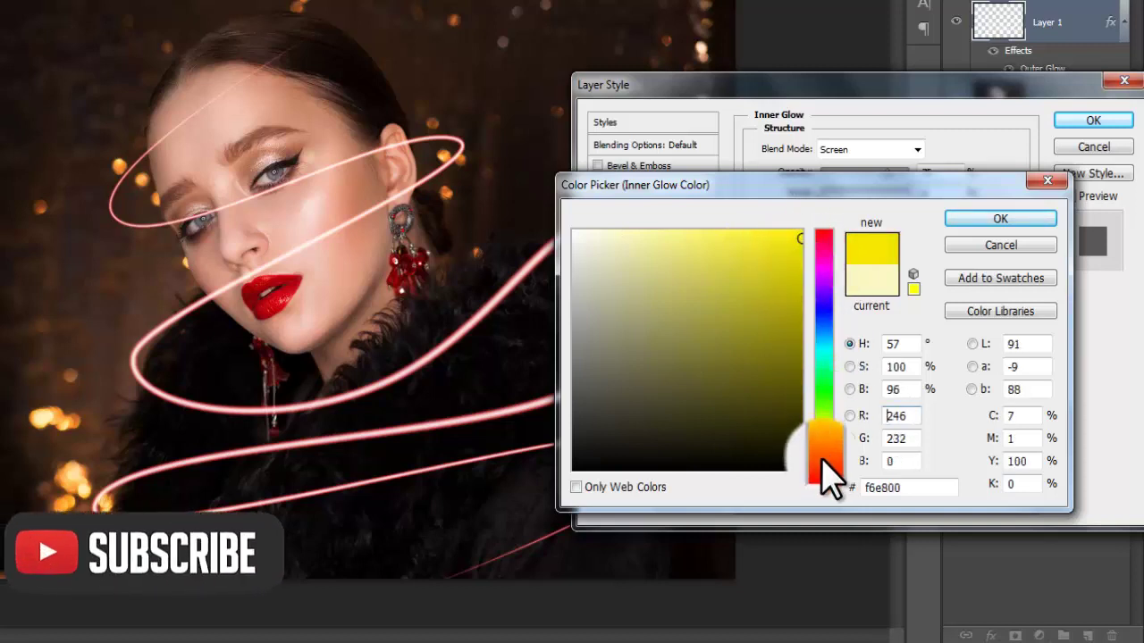
left_click(824, 460)
mouse_move(786, 309)
left_mouse_down()
mouse_move(781, 280)
mouse_move(801, 230)
left_mouse_up()
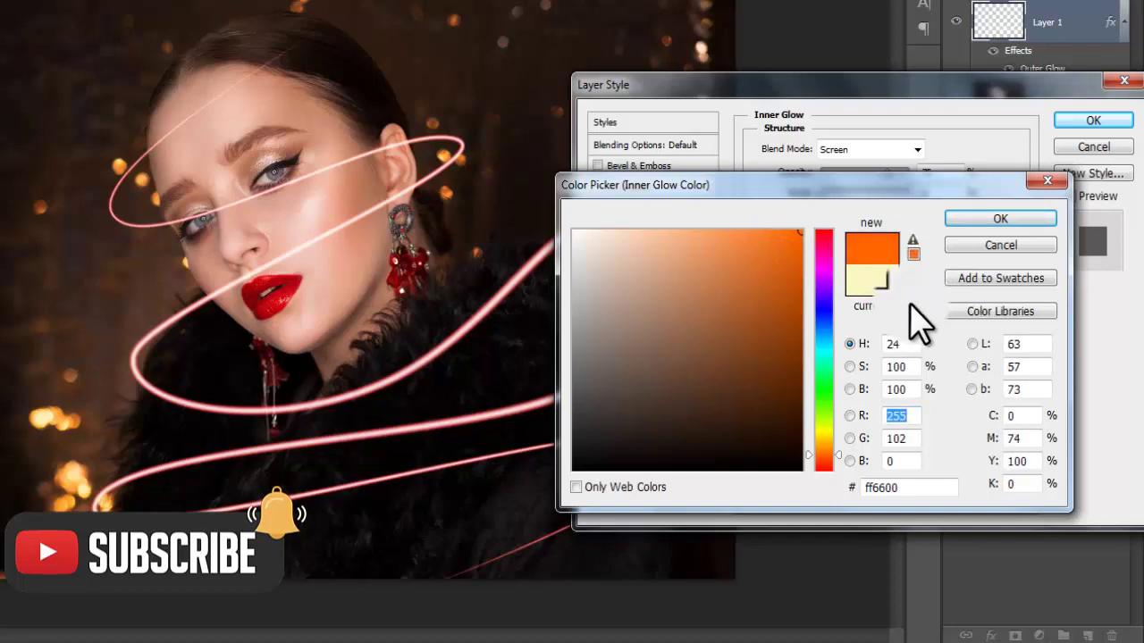
left_click(991, 222)
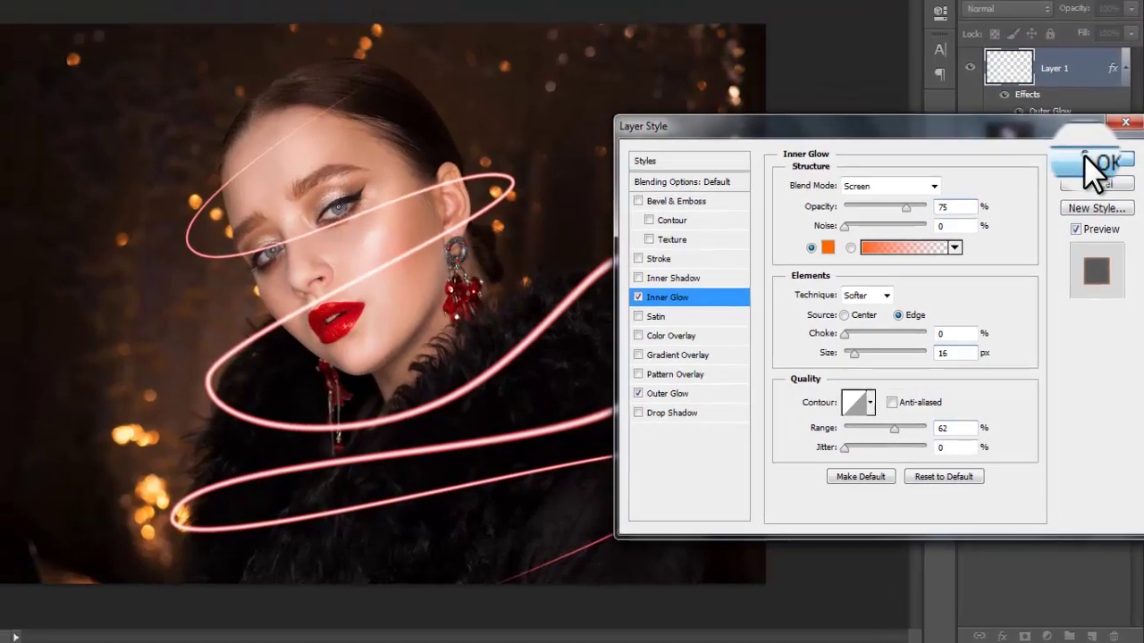
left_click(1093, 120)
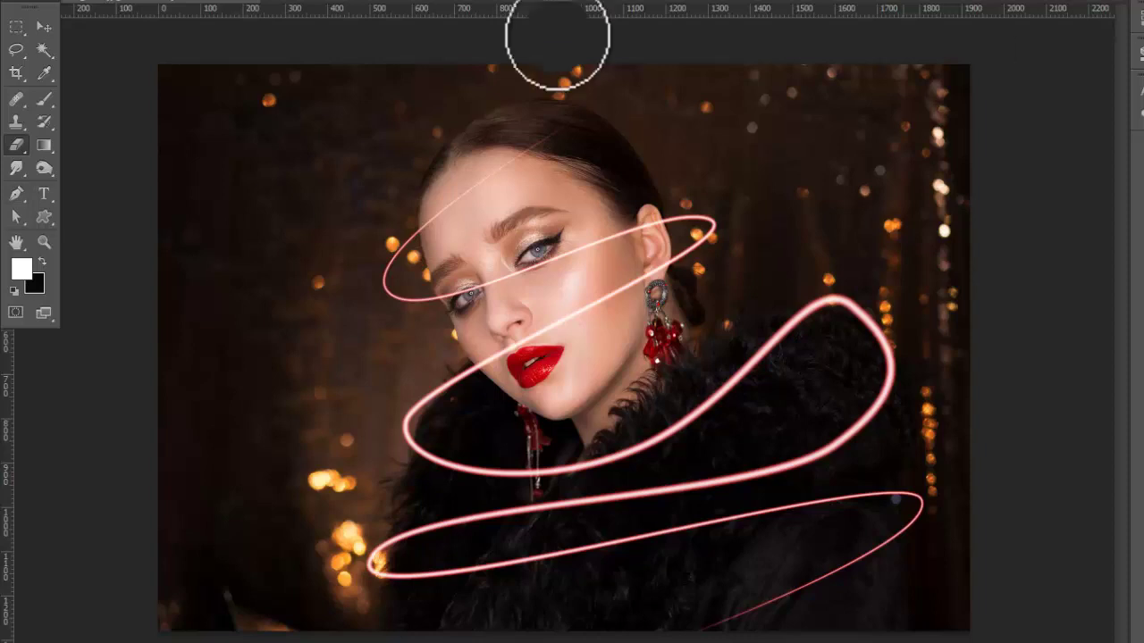
Erase the neon line across her face, behind her ear and near the bottom of the fur.
mouse_move(473, 294)
left_mouse_down()
mouse_move(462, 291)
mouse_move(577, 240)
mouse_move(646, 230)
left_mouse_up()
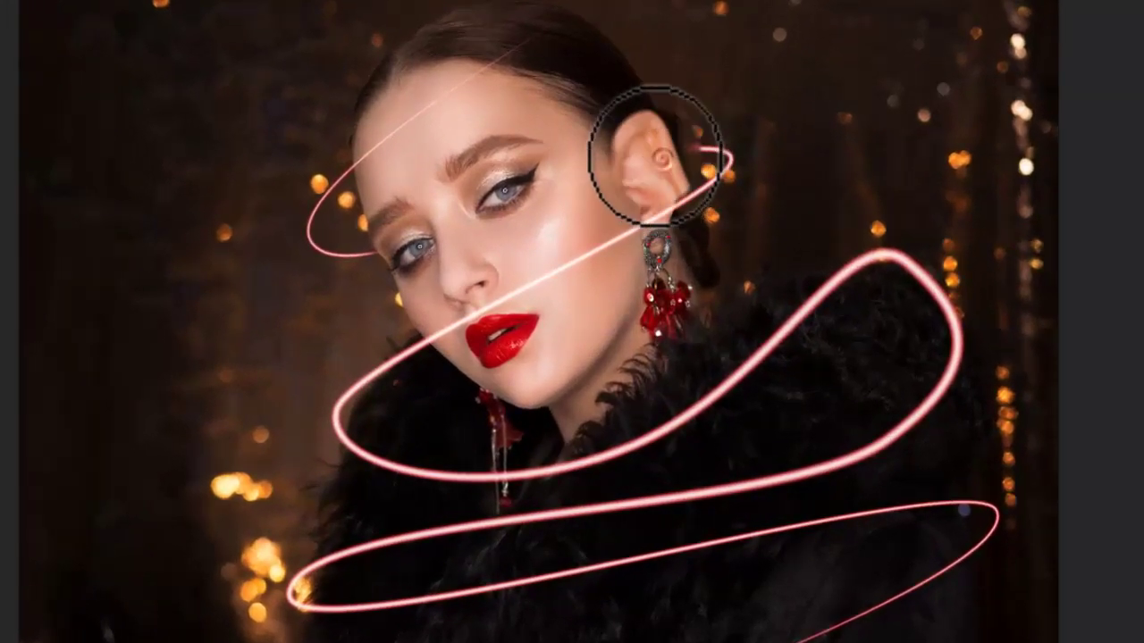
mouse_move(655, 154)
left_mouse_down()
mouse_move(605, 123)
mouse_move(655, 224)
mouse_move(595, 262)
mouse_move(560, 319)
mouse_move(536, 301)
mouse_move(434, 301)
mouse_move(472, 332)
mouse_move(453, 320)
mouse_move(600, 255)
mouse_move(651, 217)
mouse_move(669, 217)
mouse_move(661, 234)
left_mouse_up()
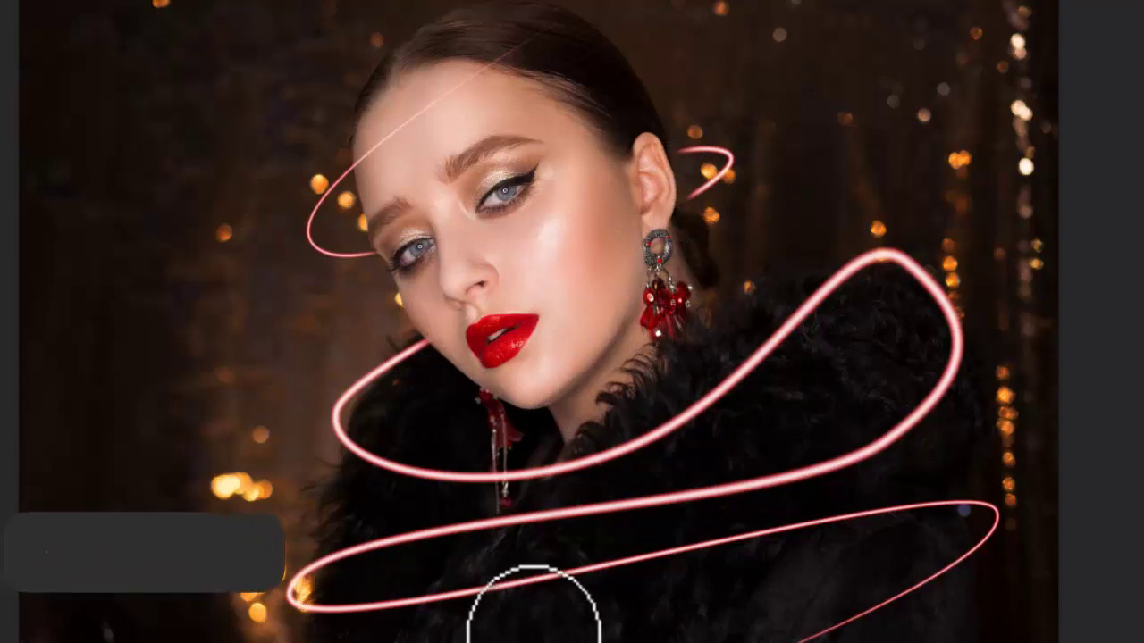
left_click_drag(533, 633, 485, 611)
left_click_drag(418, 590, 393, 588)
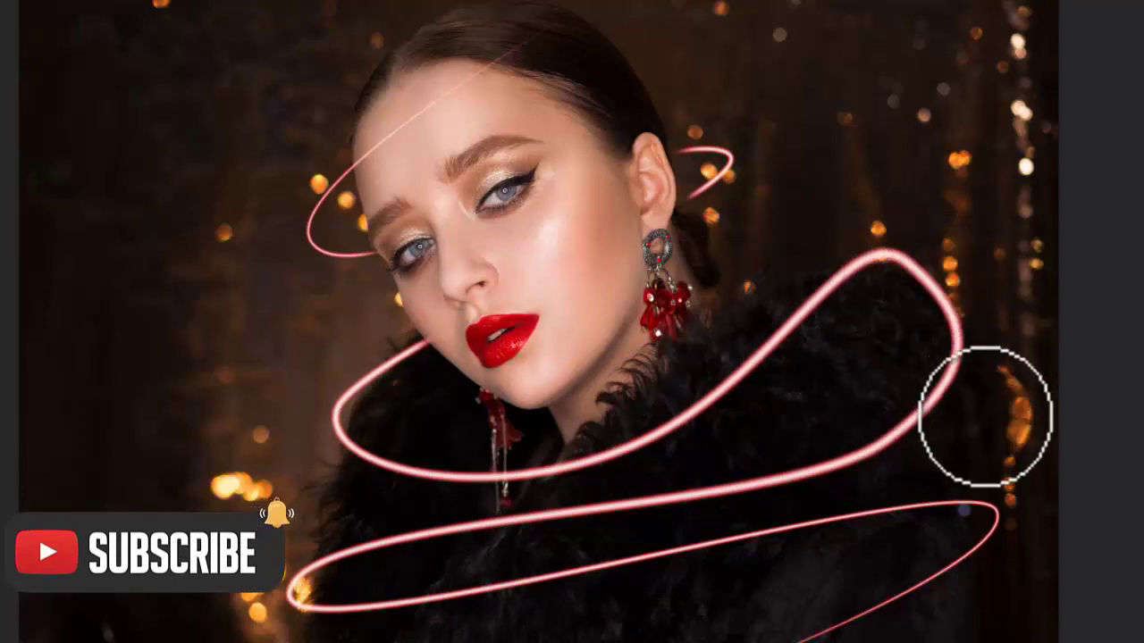
Erase the neon behind her shoulder and on the lower loop, then undo the last erase.
mouse_move(949, 384)
left_mouse_down()
mouse_move(889, 436)
mouse_move(925, 404)
left_mouse_up()
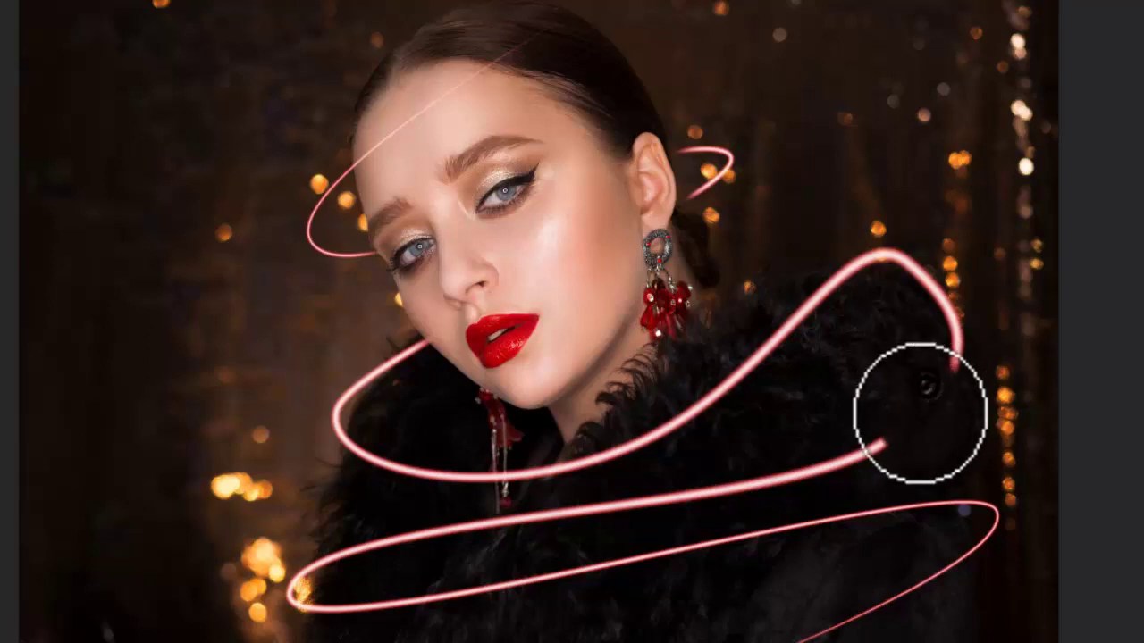
mouse_move(842, 472)
left_mouse_down()
mouse_move(723, 513)
mouse_move(712, 492)
mouse_move(564, 527)
mouse_move(582, 510)
mouse_move(449, 536)
mouse_move(344, 523)
mouse_move(336, 548)
left_mouse_up()
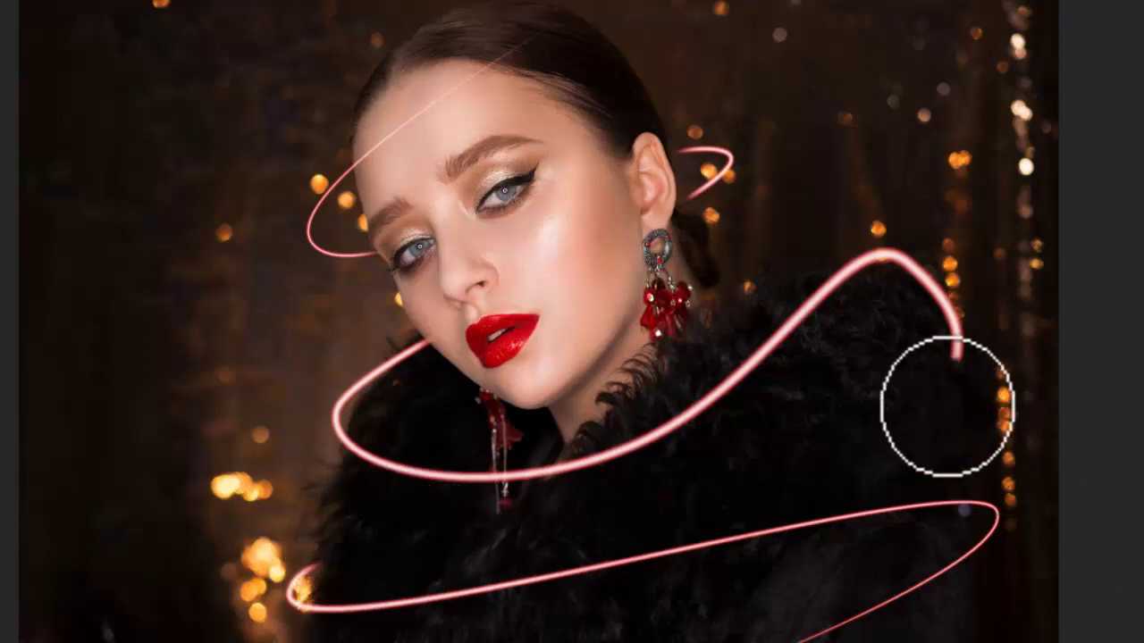
left_click_drag(924, 438, 931, 536)
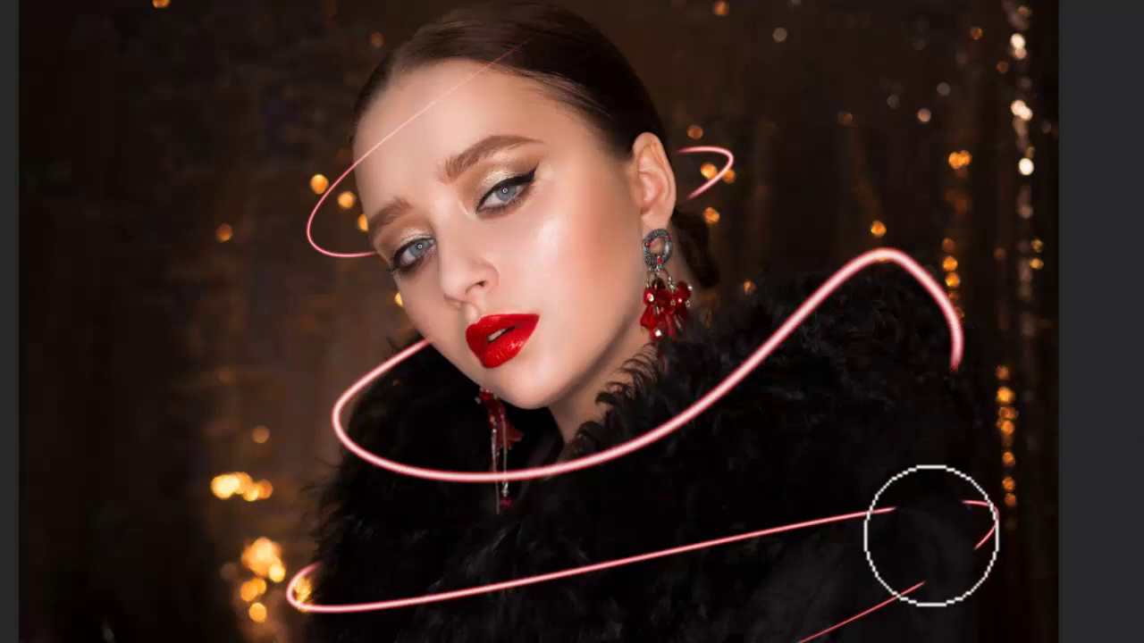
key("ctrl+z")
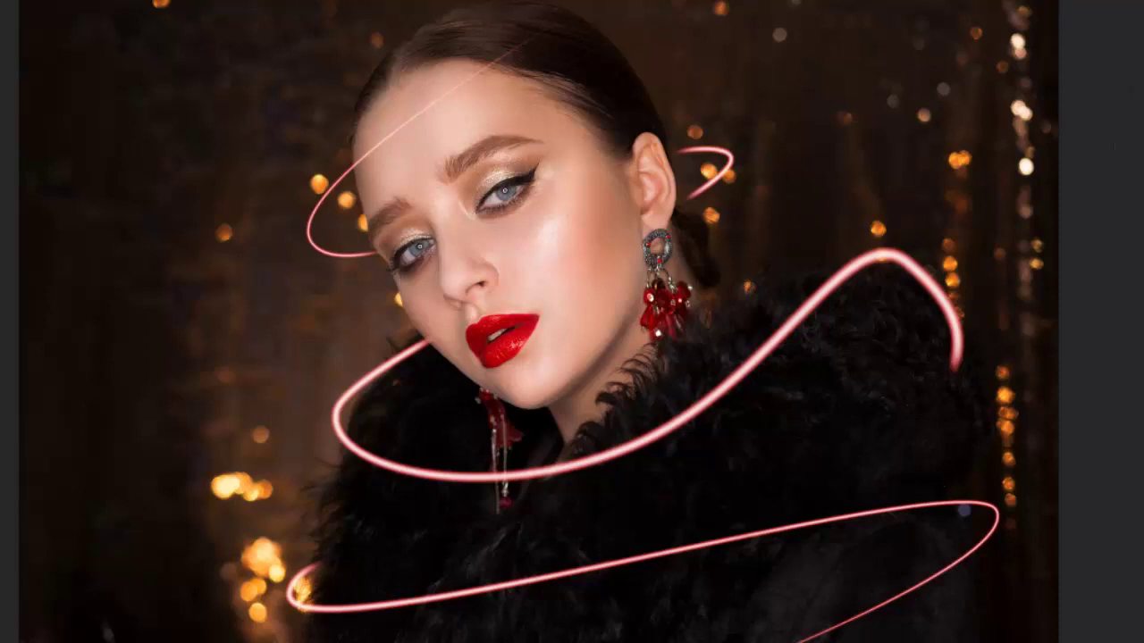